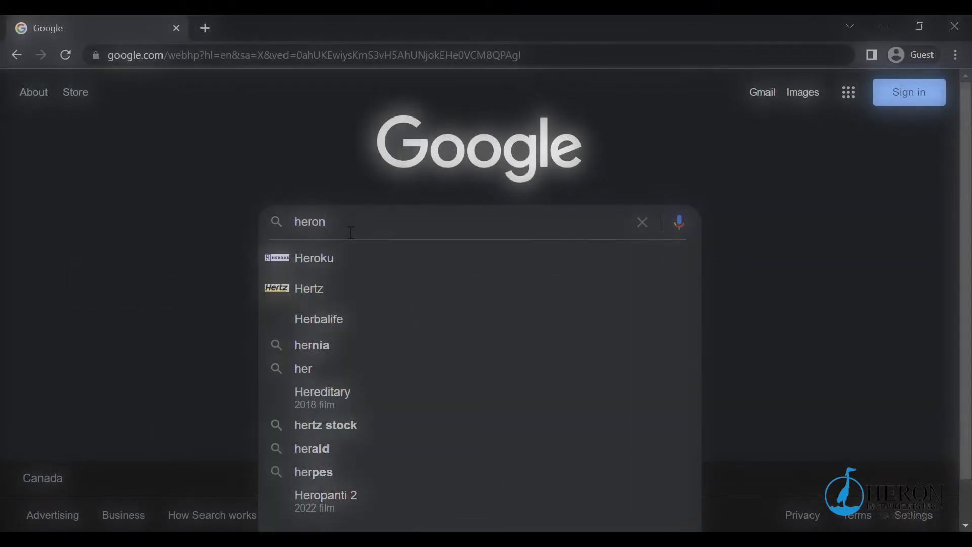
Search Google for heron instruments and open the company's official website from the results
text(instruments)
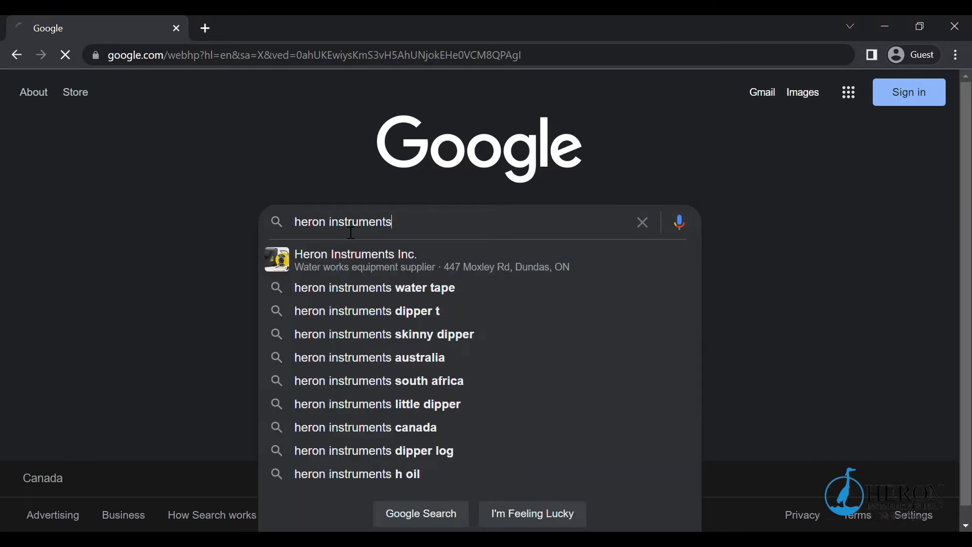
key(Return)
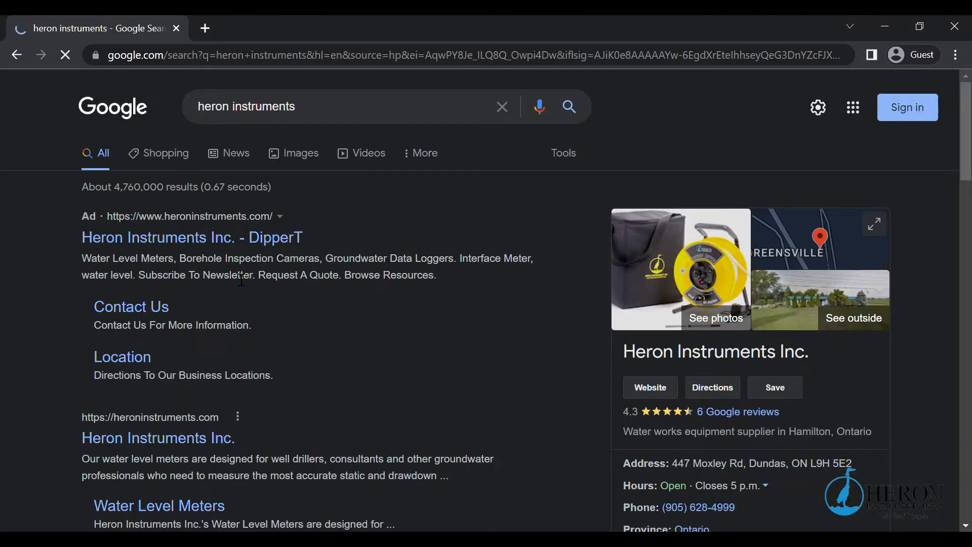
click(173, 447)
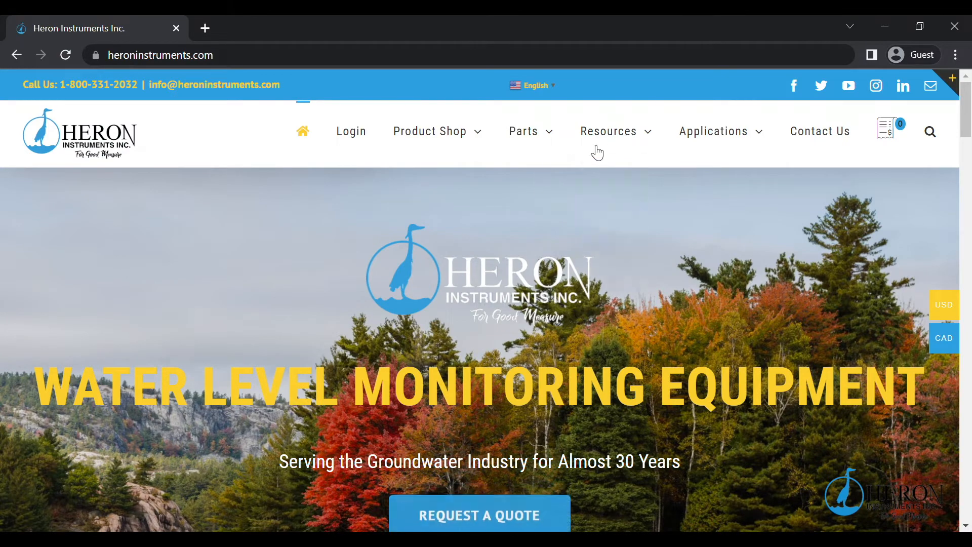
Go to the site's Downloads/Resources page and download the Windows version of the dipperLog software
mouse_move(636, 133)
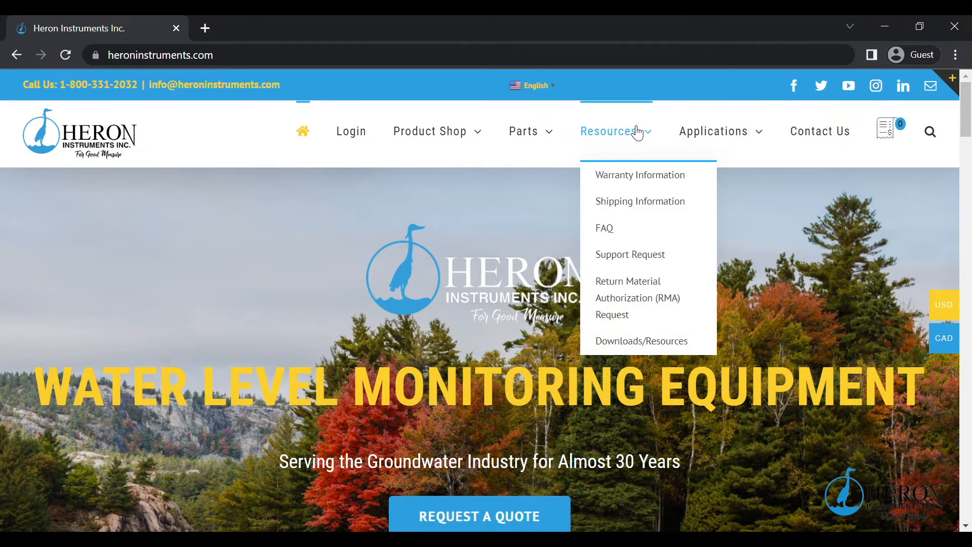
click(640, 343)
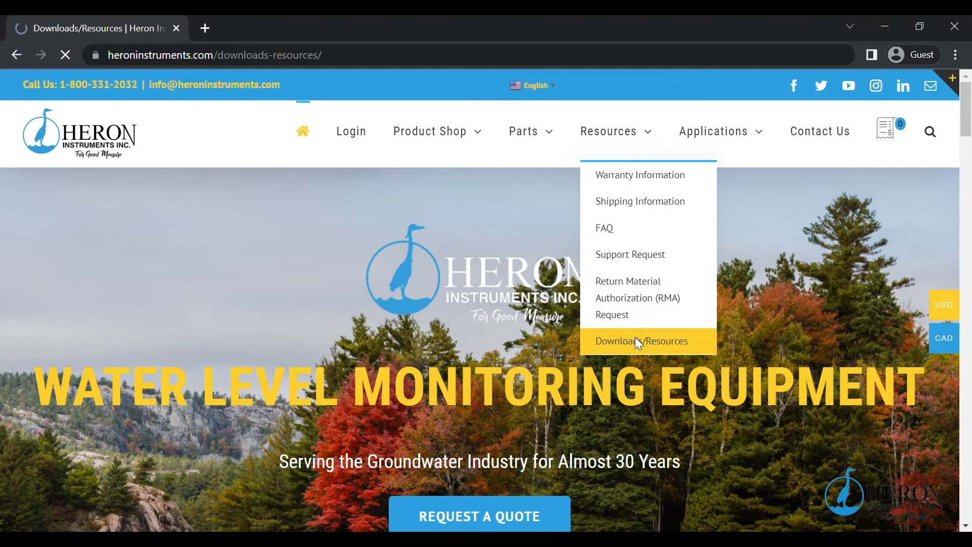
scroll(637, 340, down, 3)
scroll(638, 343, down, 4)
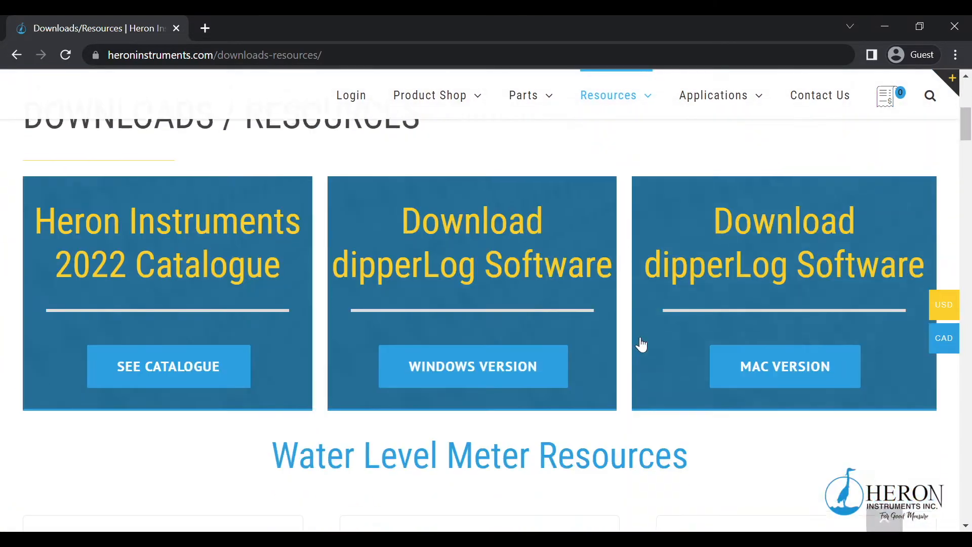
click(482, 368)
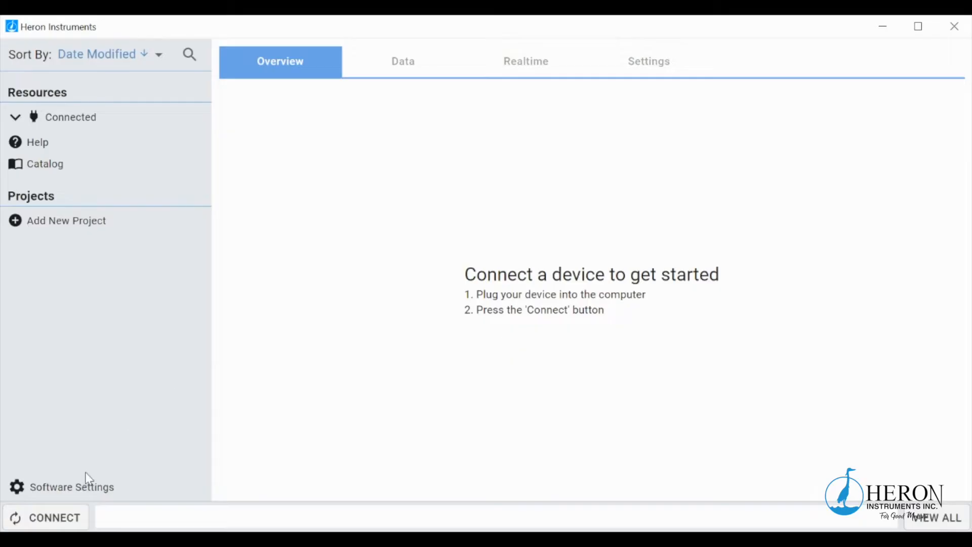
In the Heron Instruments software, connect the plugged-in dipper-Log and set its project name to Heron Instruments
click(63, 522)
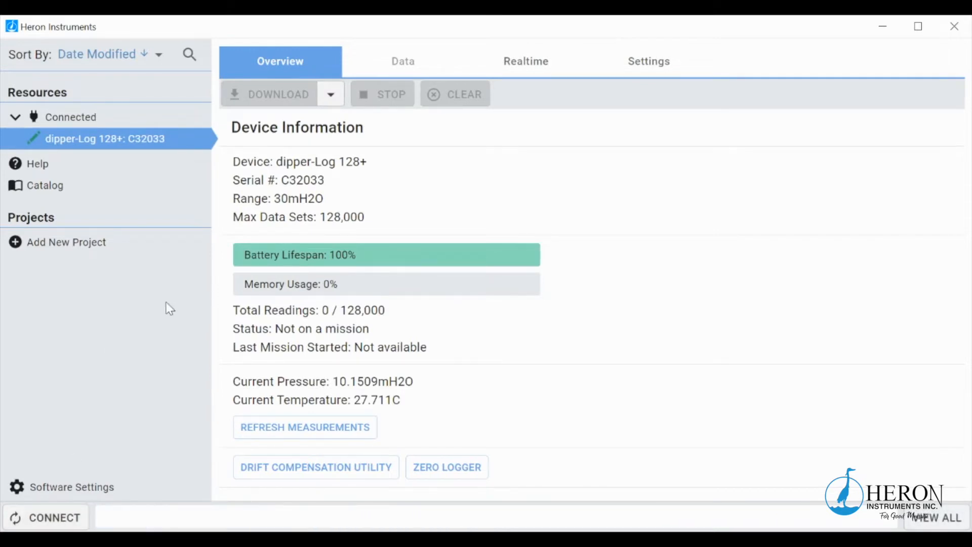
click(639, 69)
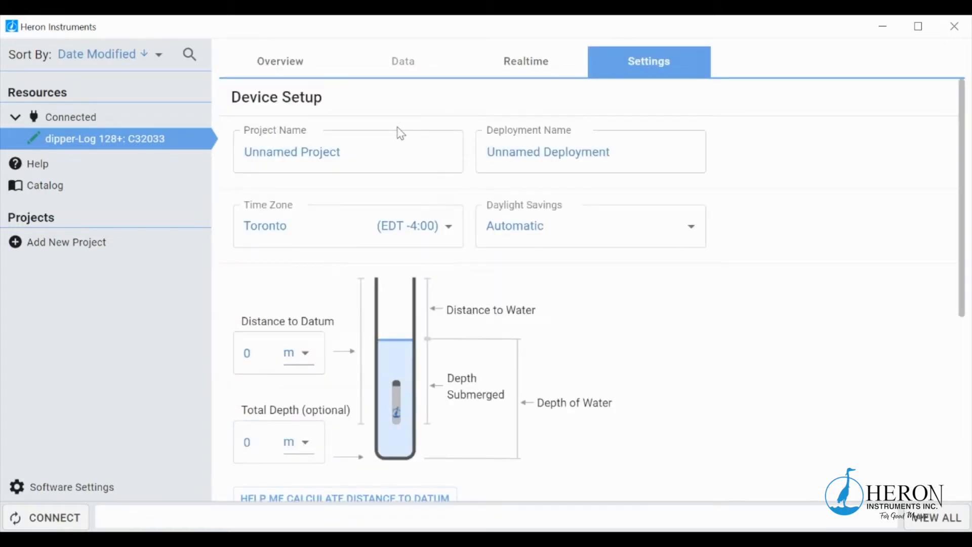
triple_click(366, 154)
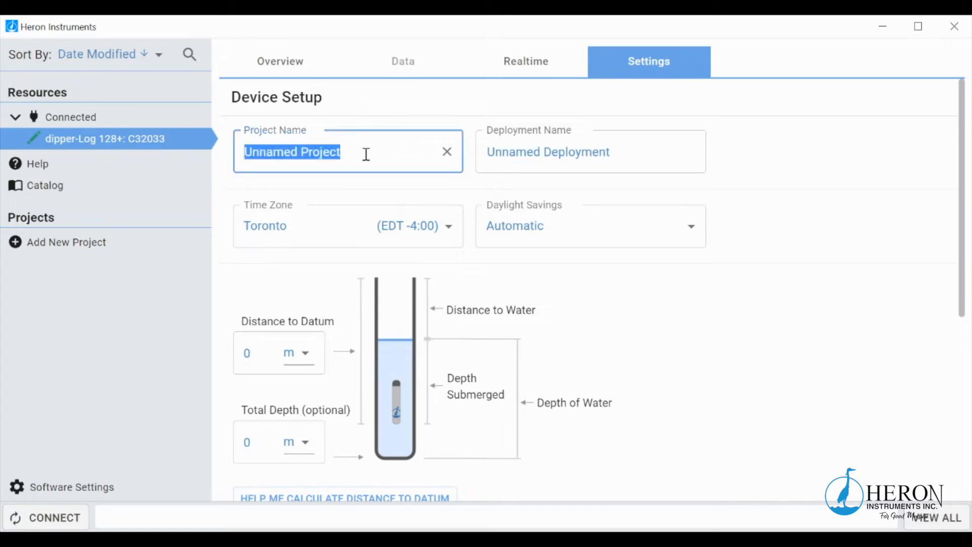
key(BackSpace)
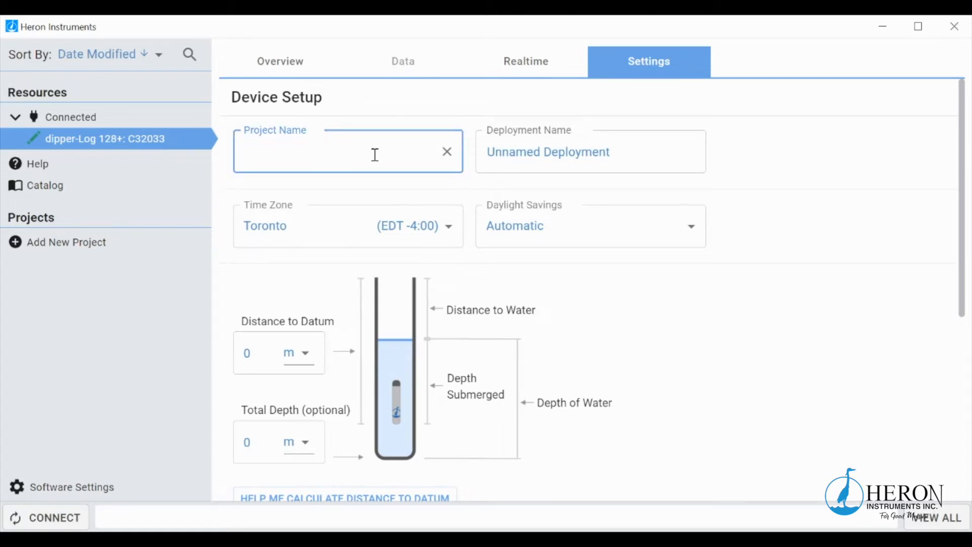
text(Heron )
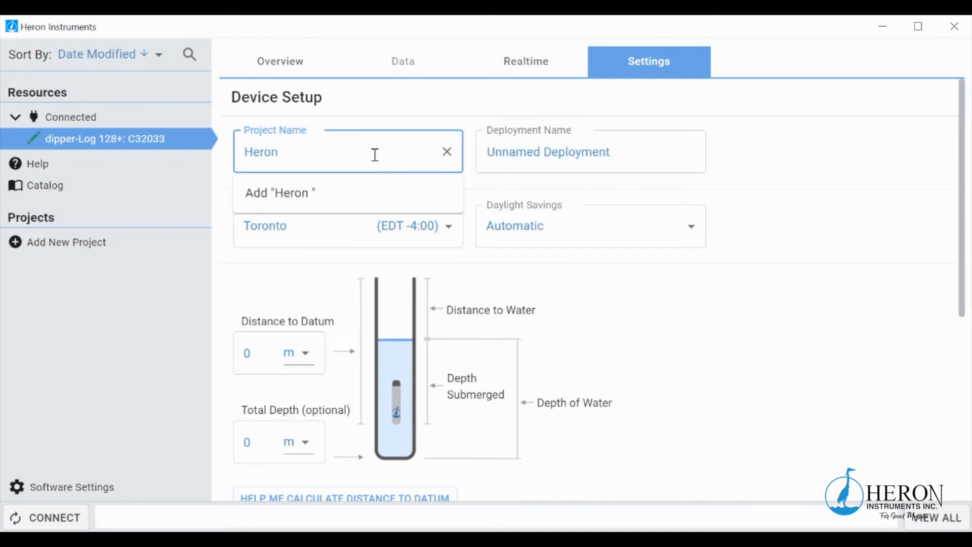
text(Instruments)
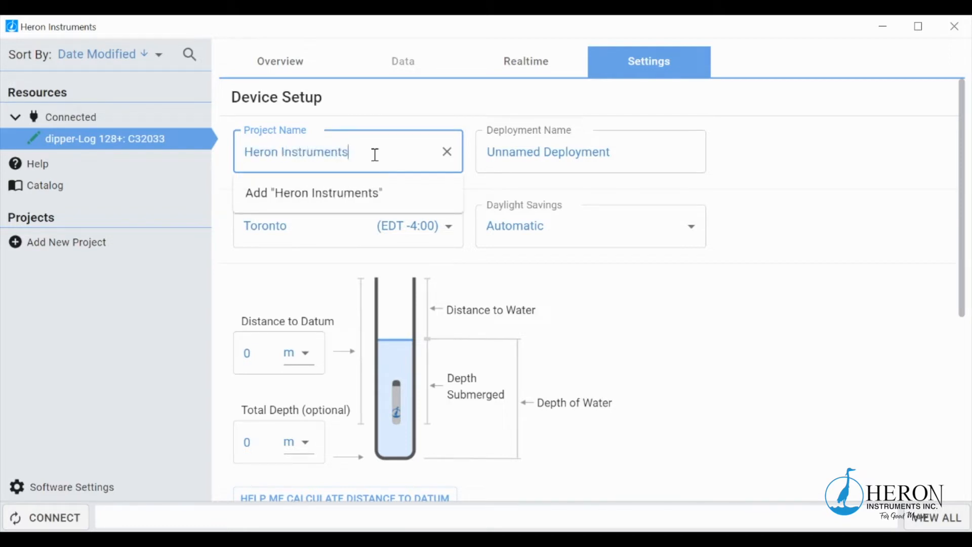
Set the dipper-Log's deployment name to Well Number One
click(627, 152)
key(BackSpace)
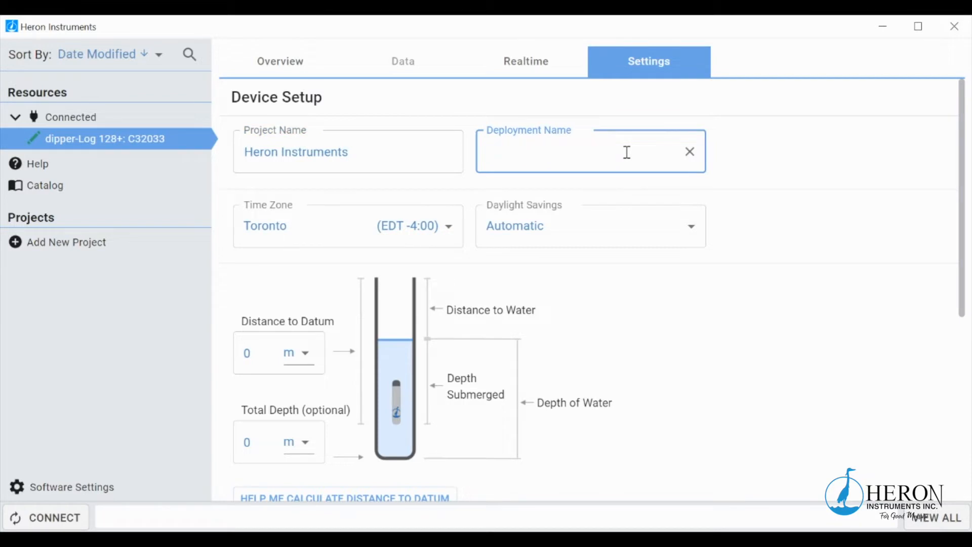
text(W)
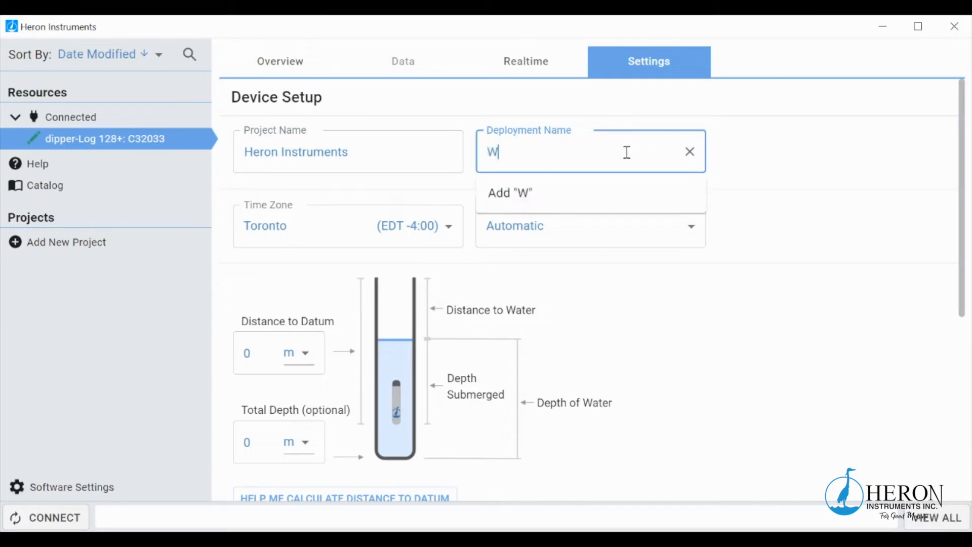
text(ell Number One)
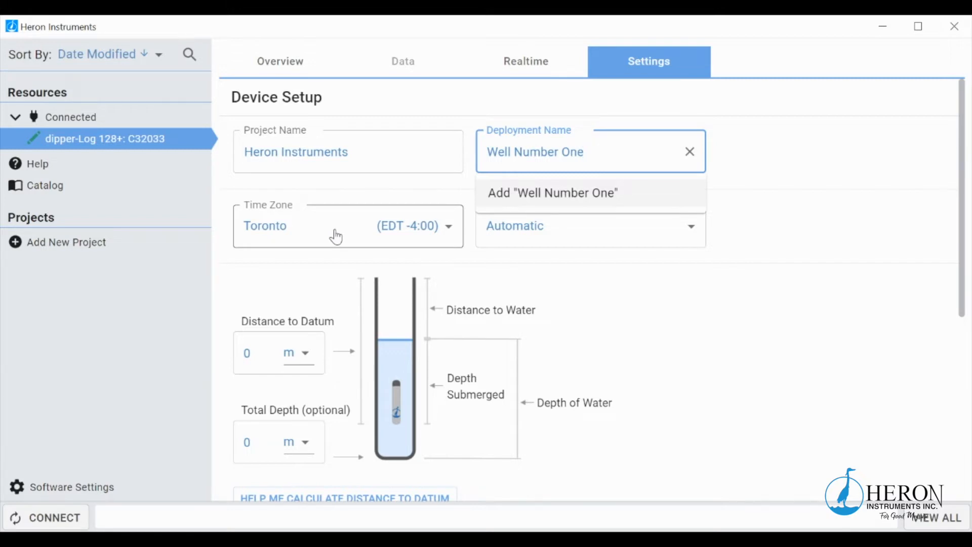
Set the dipper-Log's distance to datum to 30 m and the total depth to 60 m
scroll(325, 282, down, 3)
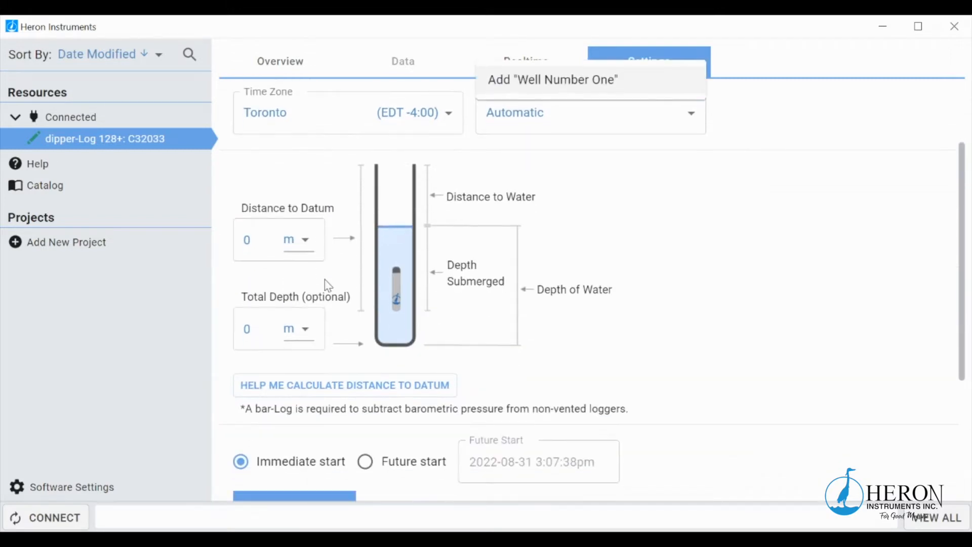
click(249, 240)
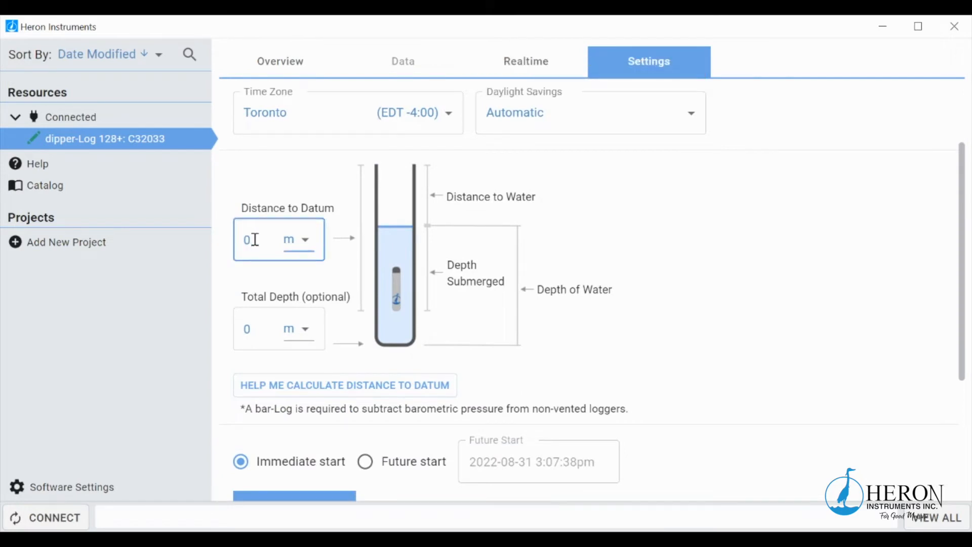
key(BackSpace)
text(30)
scroll(314, 273, down, 2)
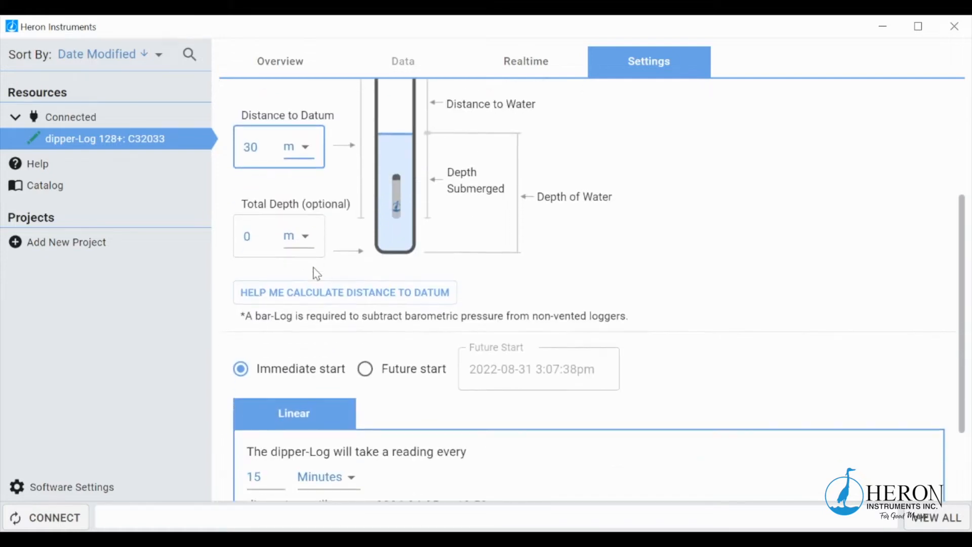
click(259, 235)
key(BackSpace)
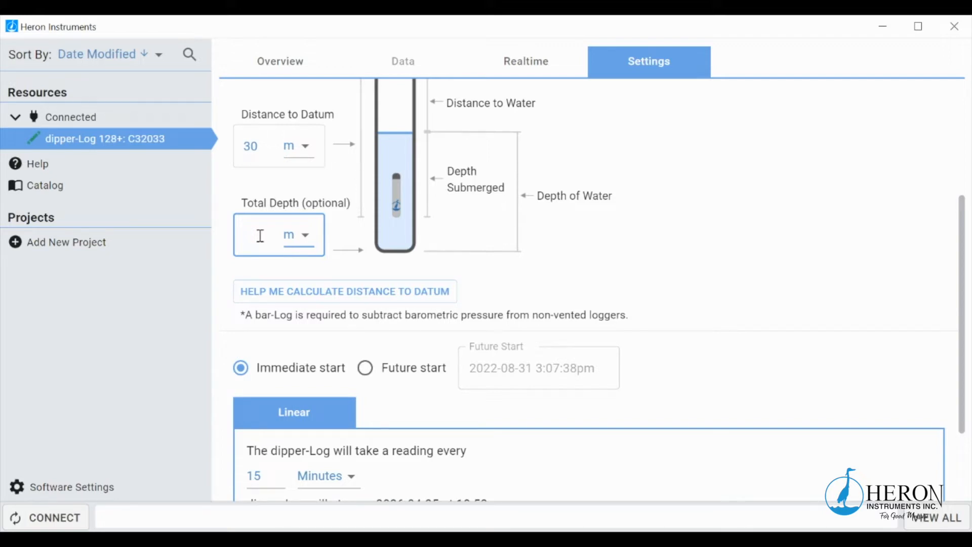
text(60)
Set the linear reading interval to 5 seconds and start the new dipper-Log mission immediately
scroll(318, 338, down, 3)
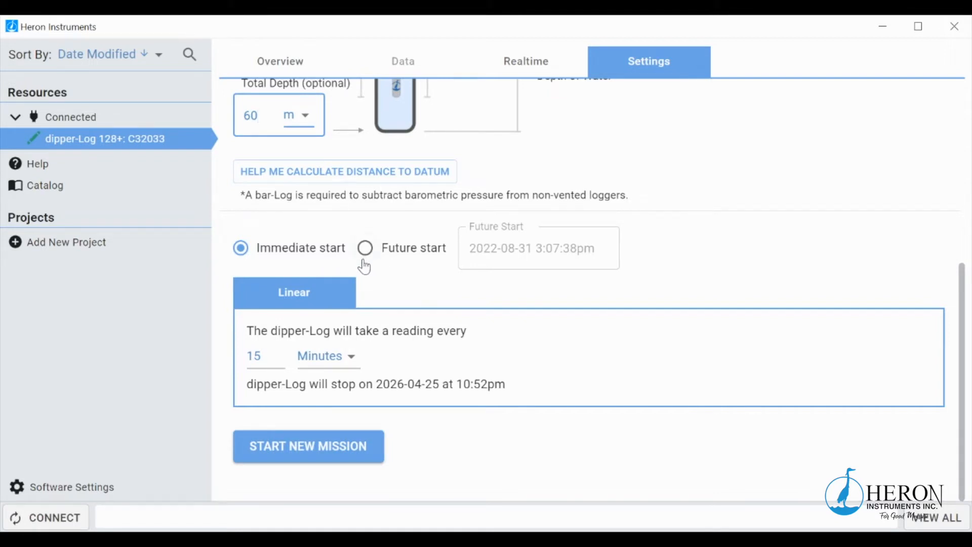
click(273, 358)
key(BackSpace)
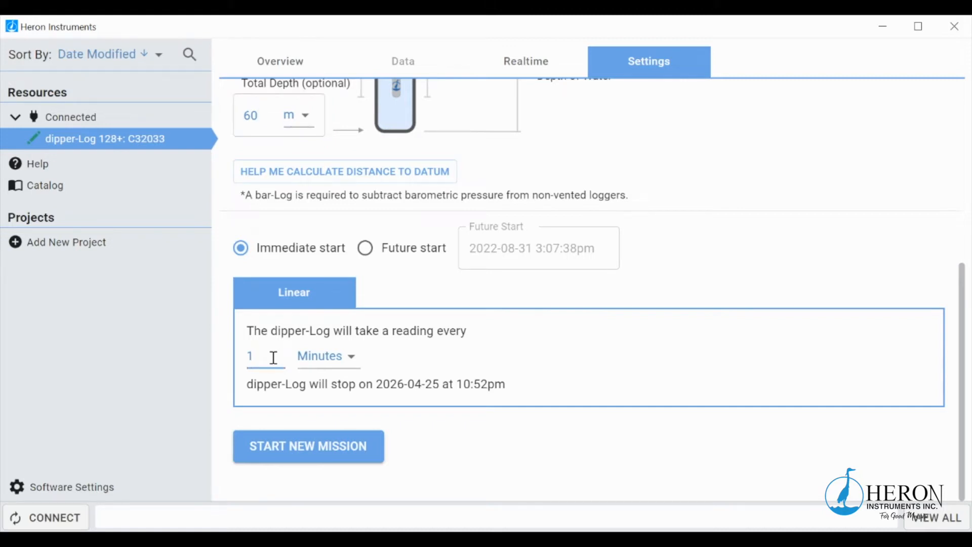
key(BackSpace)
text(5)
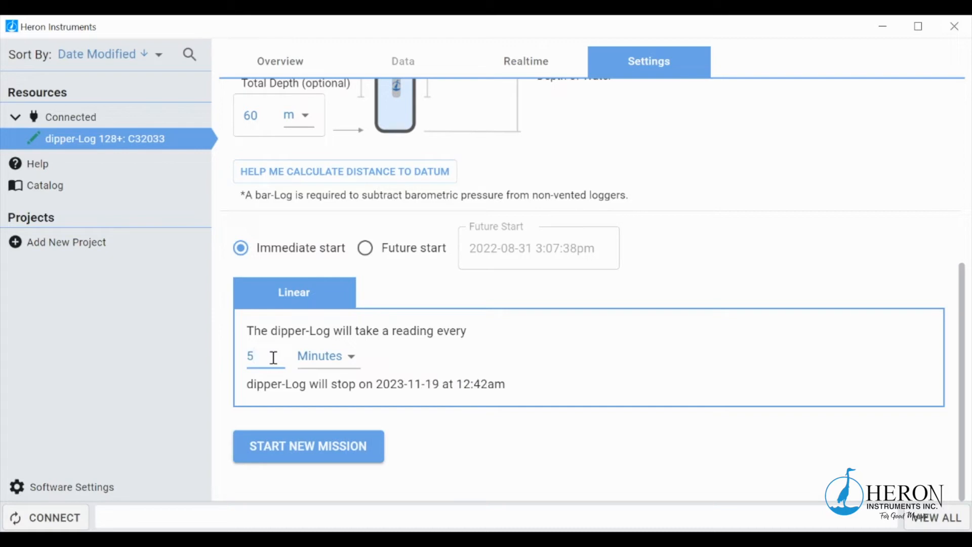
click(322, 357)
click(324, 391)
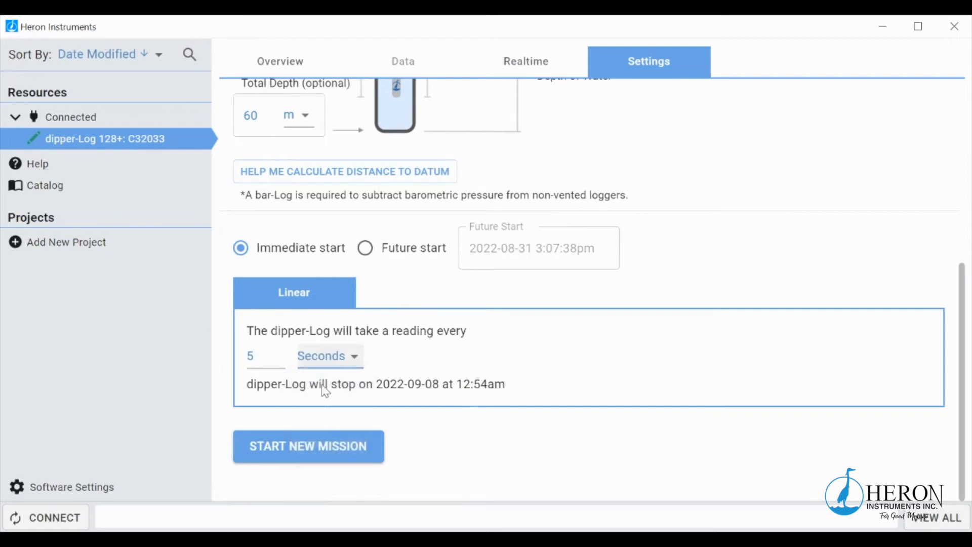
click(310, 445)
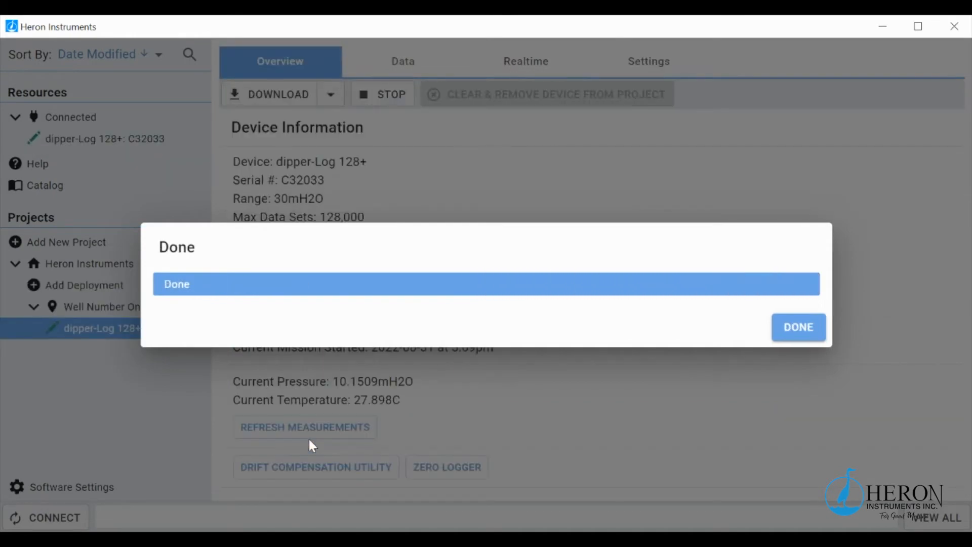
click(787, 330)
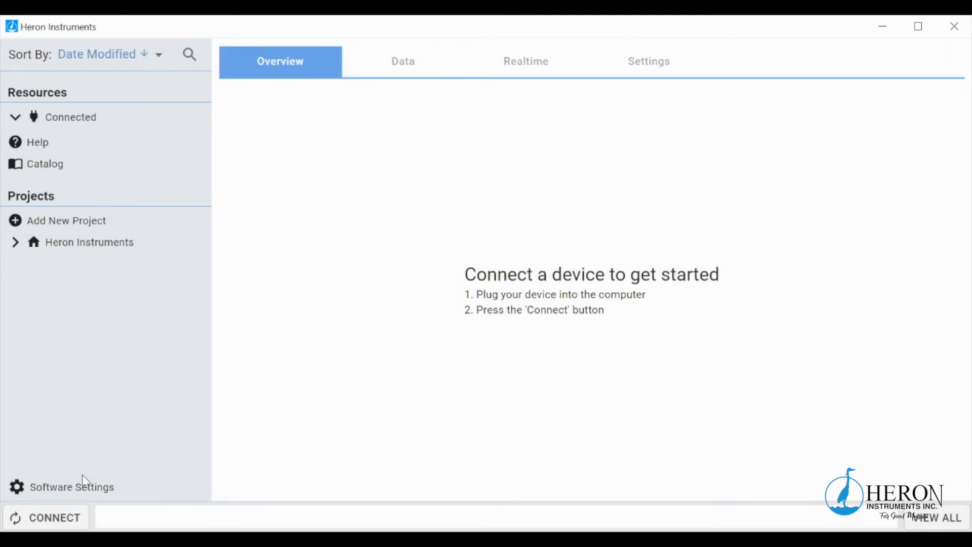
Reconnect the dipper-Log and download its logged readings, finishing on the device's data view
click(63, 517)
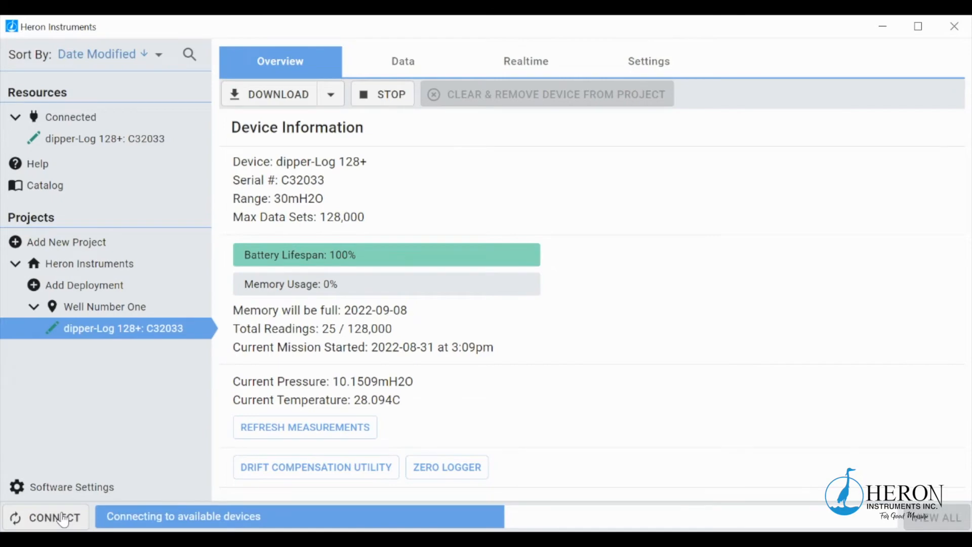
click(279, 97)
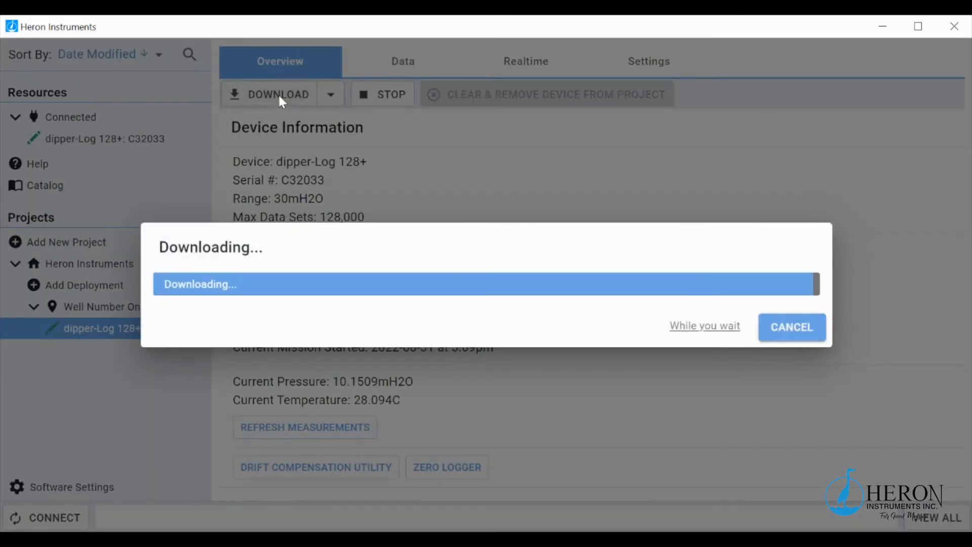
click(800, 330)
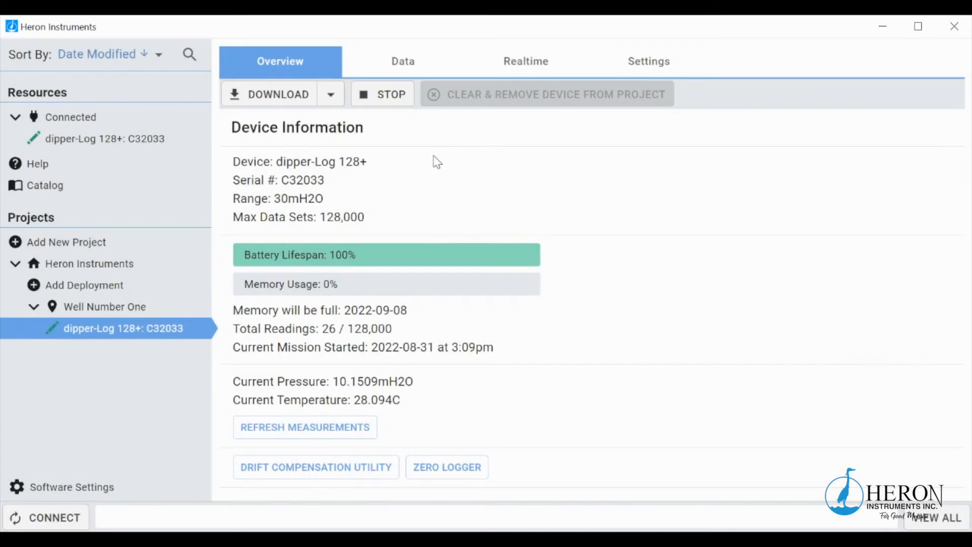
click(397, 65)
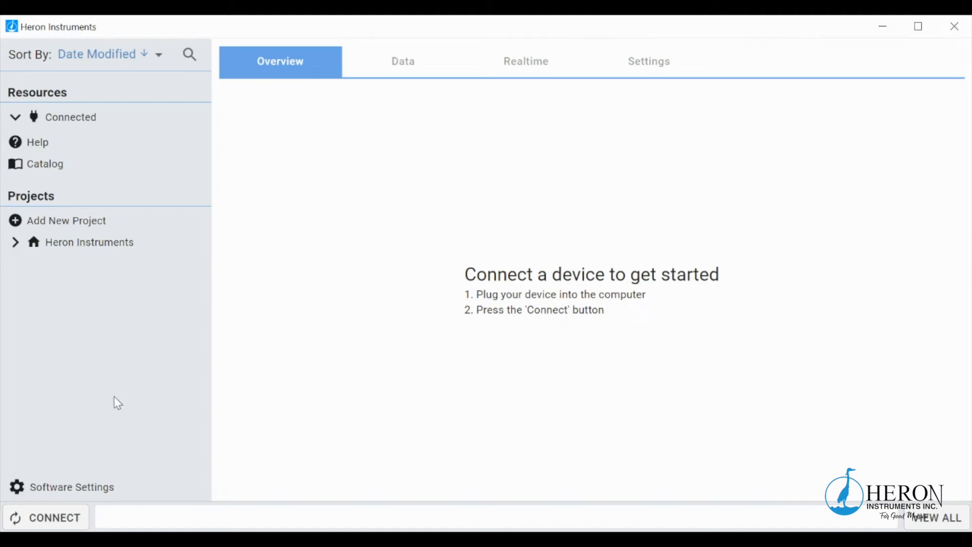
Connect the bar-Log and assign it to the existing Heron Instruments project in its device settings
click(47, 519)
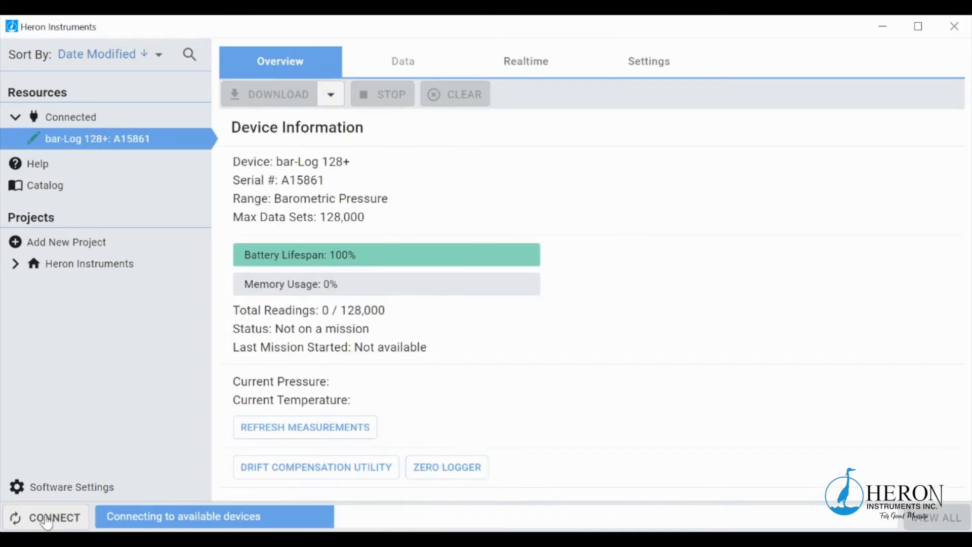
click(646, 72)
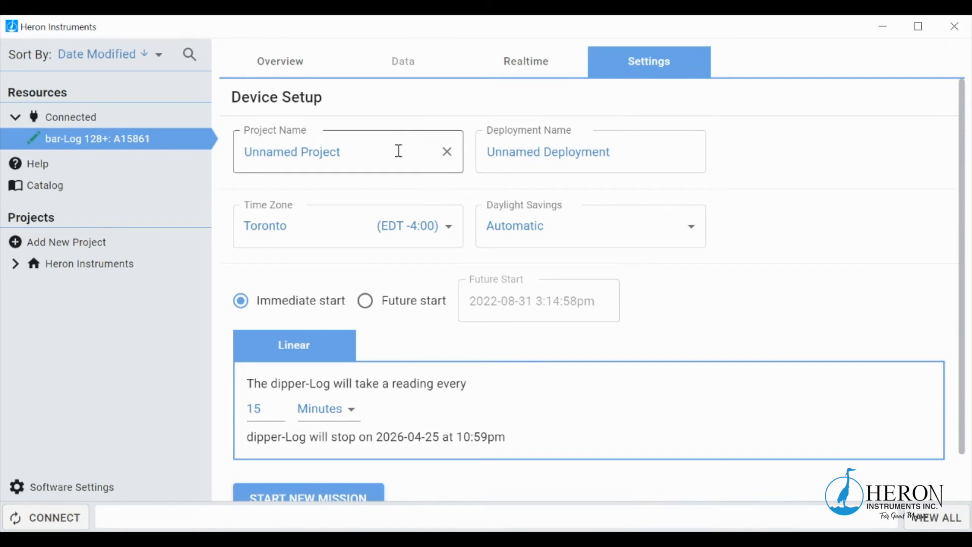
click(398, 151)
key(BackSpace)
text(H)
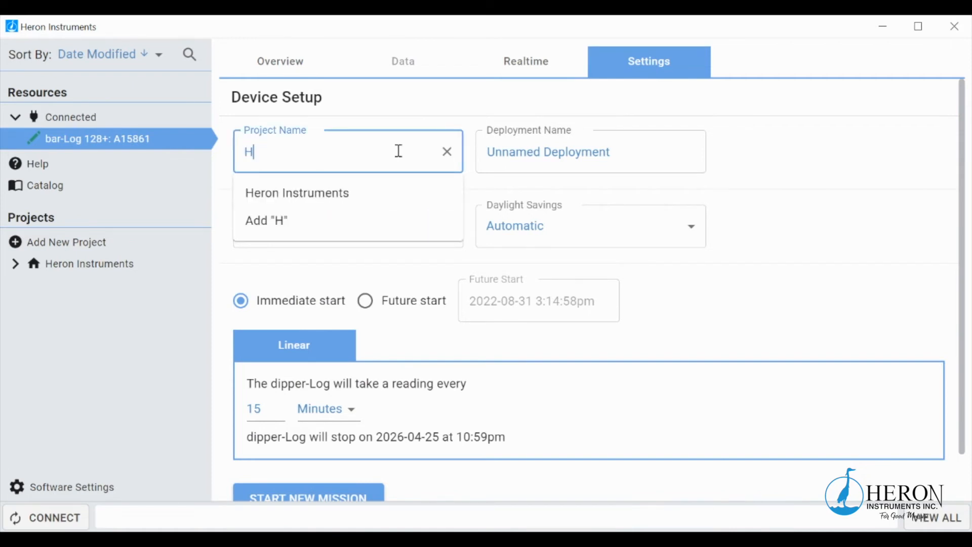
text(eron)
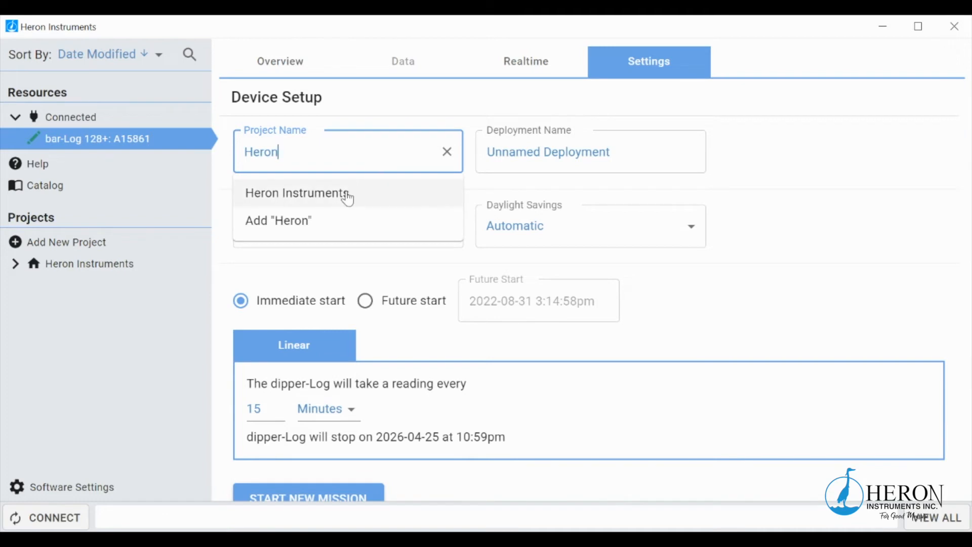
click(347, 198)
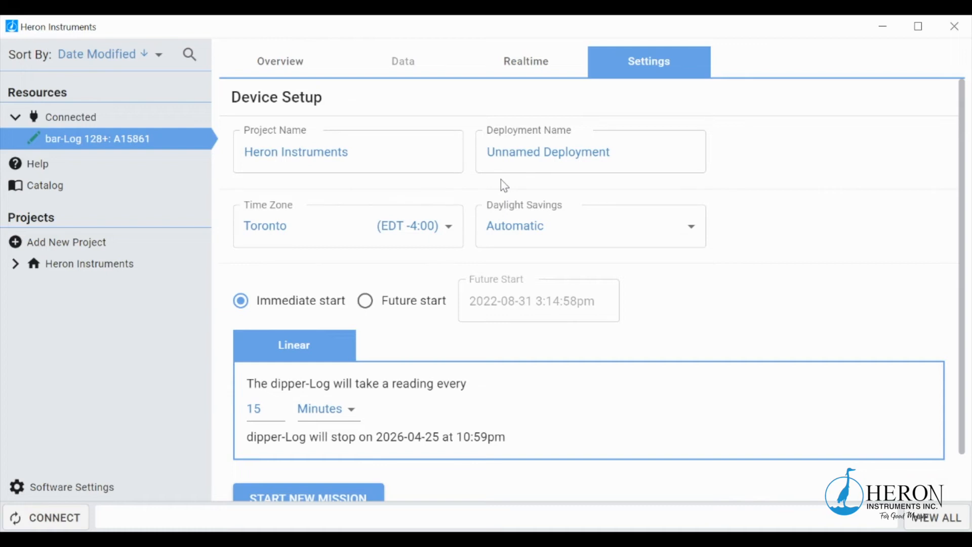
Replace the bar-Log's deployment name with "Wells One-Eight BarLog"
click(623, 161)
key(ctrl+a)
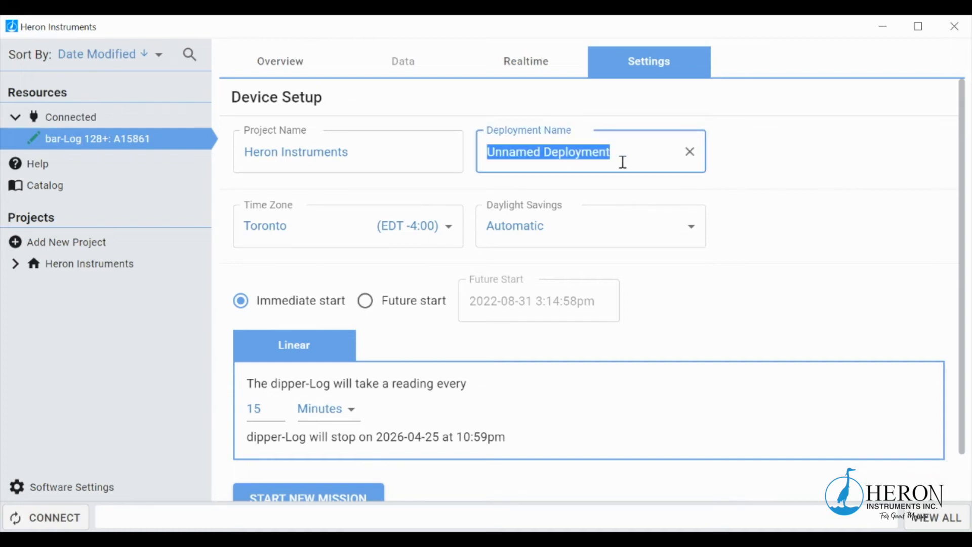
key(BackSpace)
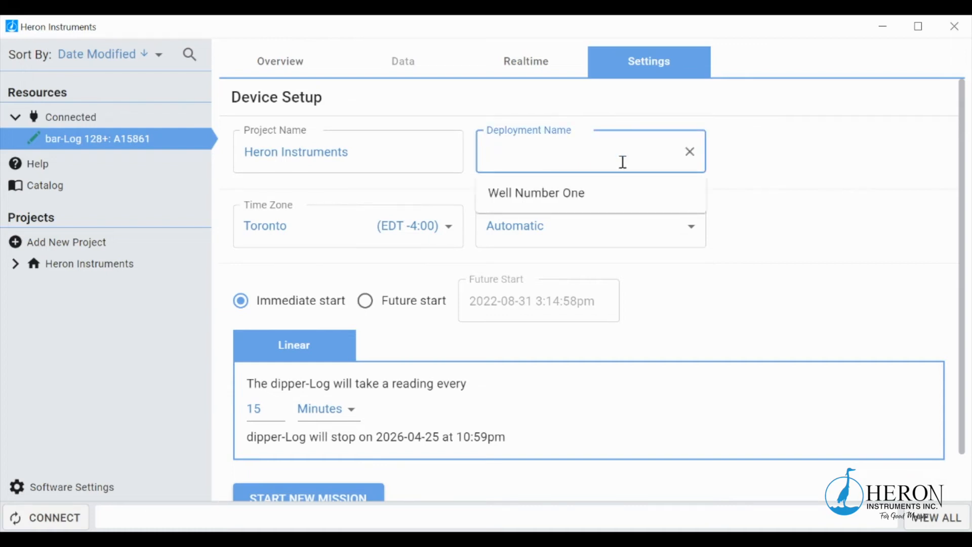
text(Wells)
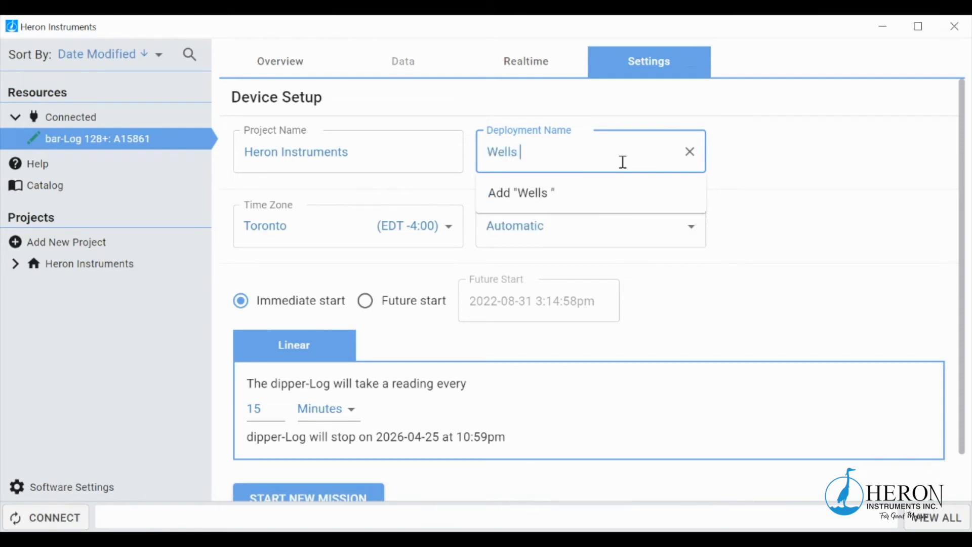
text( One-Eight Barl)
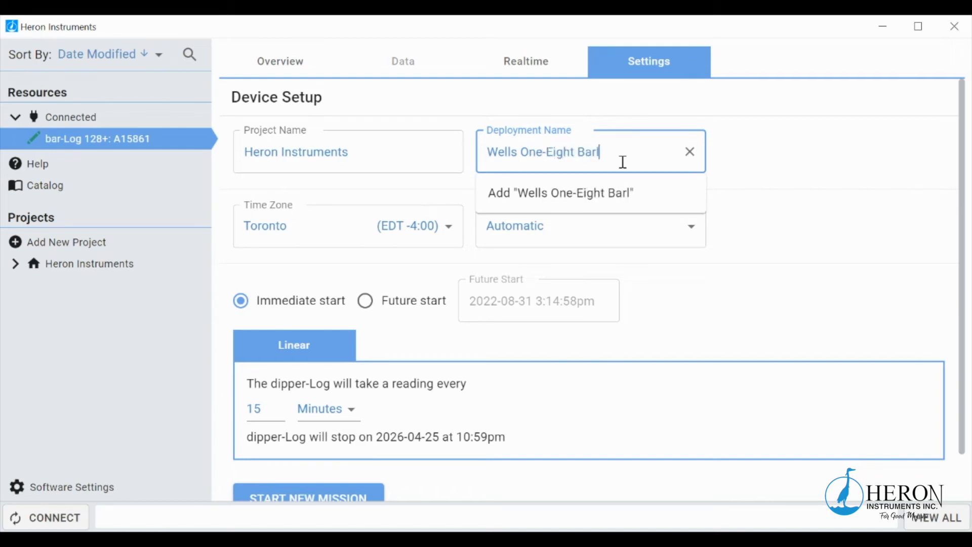
key(BackSpace)
text(Log)
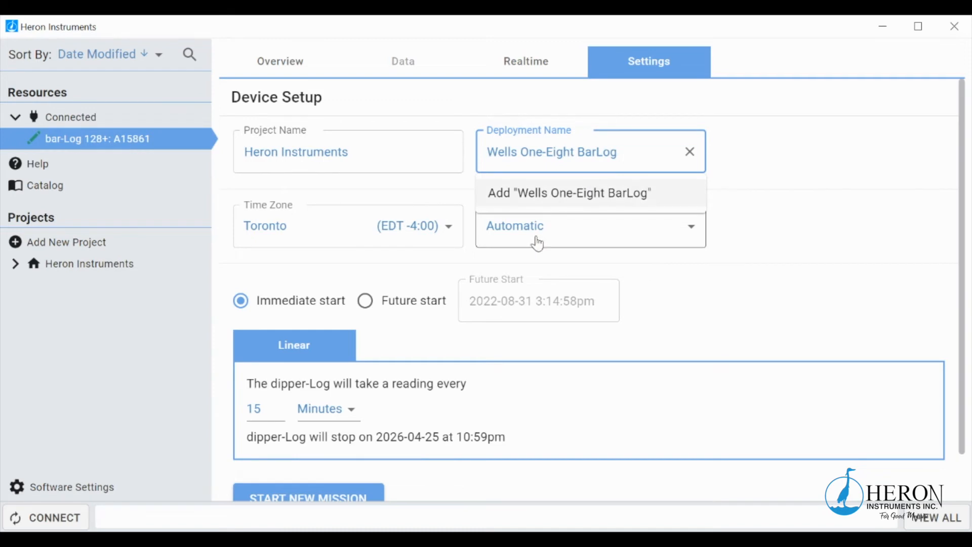
click(462, 351)
Set the bar-Log's linear reading interval to 5 seconds and start its new mission immediately
scroll(355, 369, down, 1)
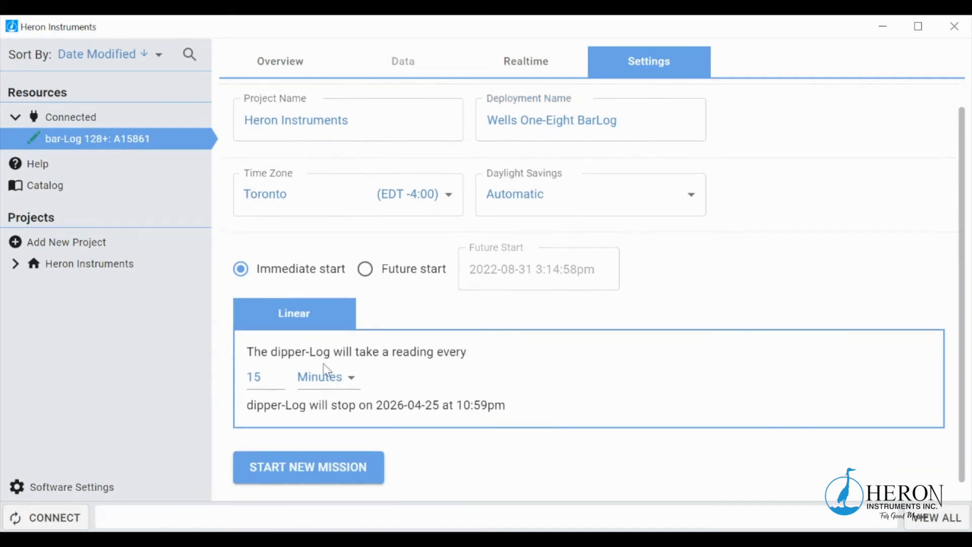
click(275, 376)
key(BackSpace)
key(BackSpace)
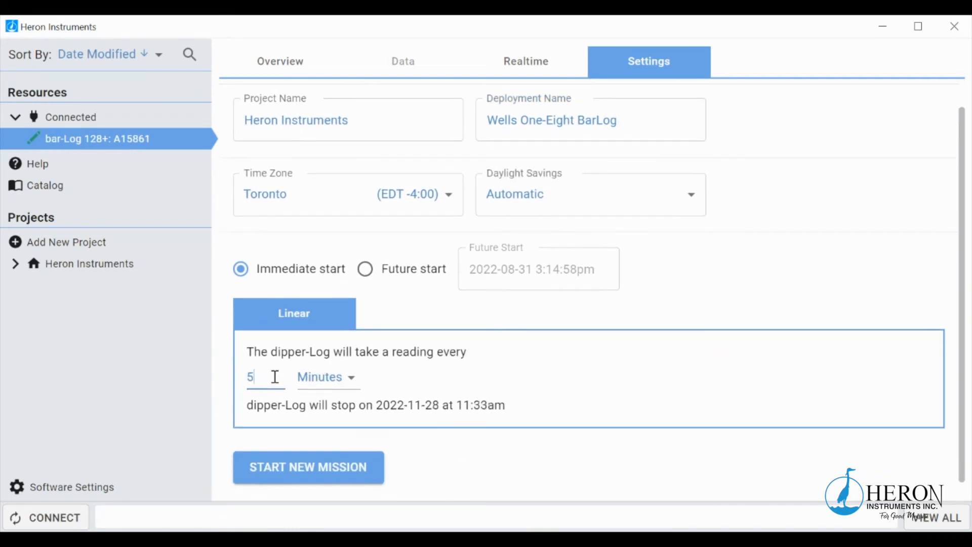
text(5)
click(326, 378)
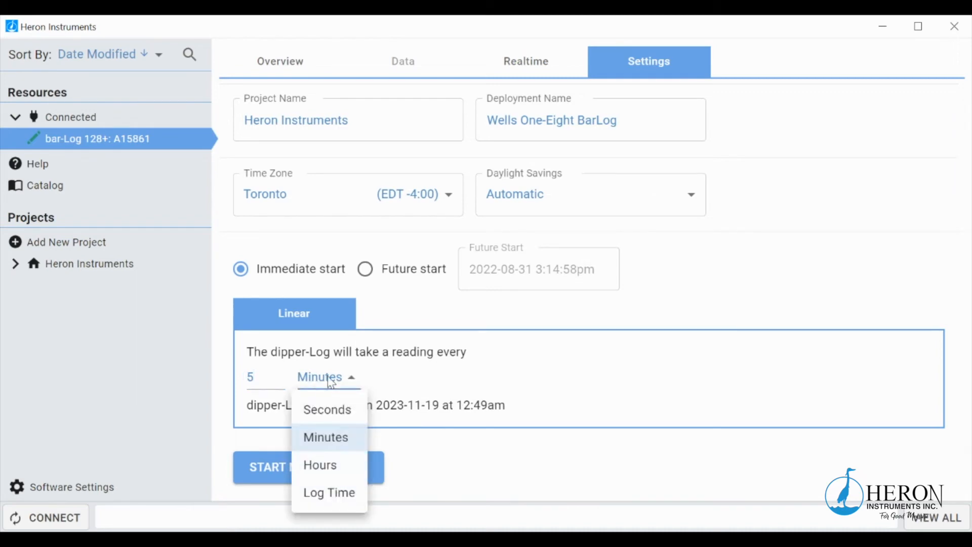
click(329, 419)
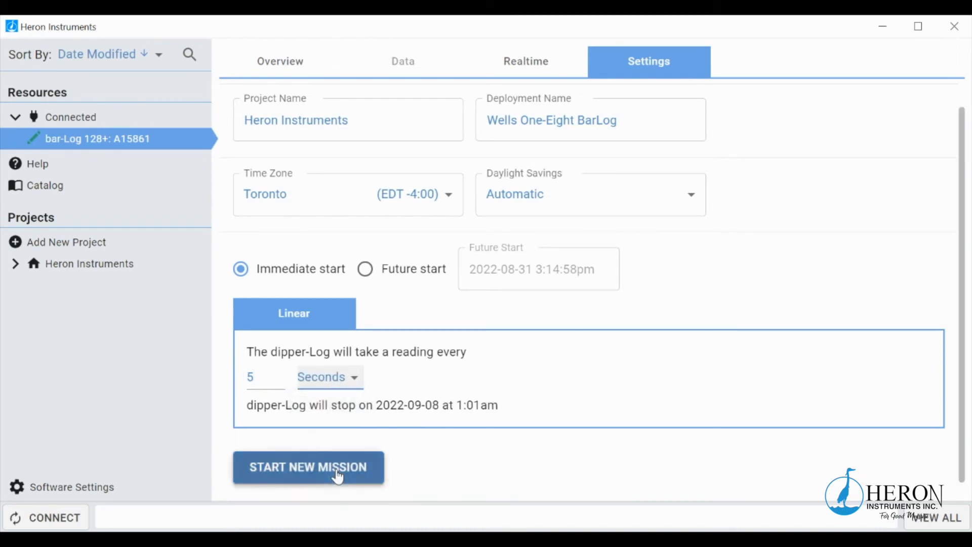
click(335, 466)
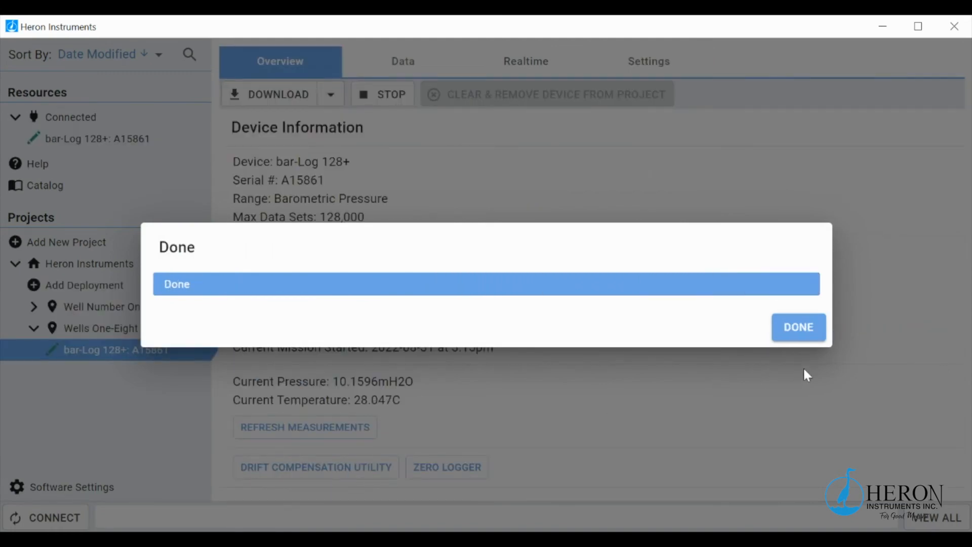
click(791, 336)
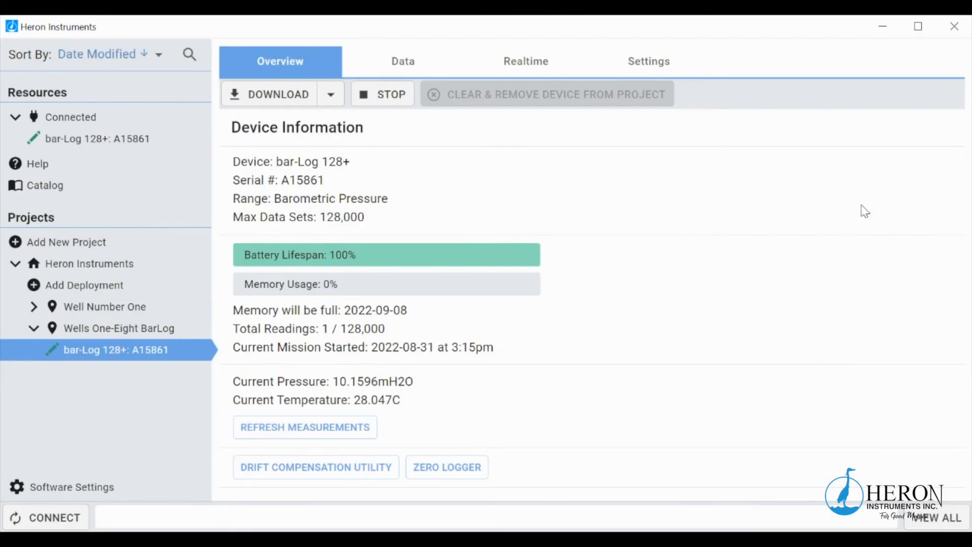
Restart the logger software, reconnect the bar-Log and download its logged readings
click(954, 31)
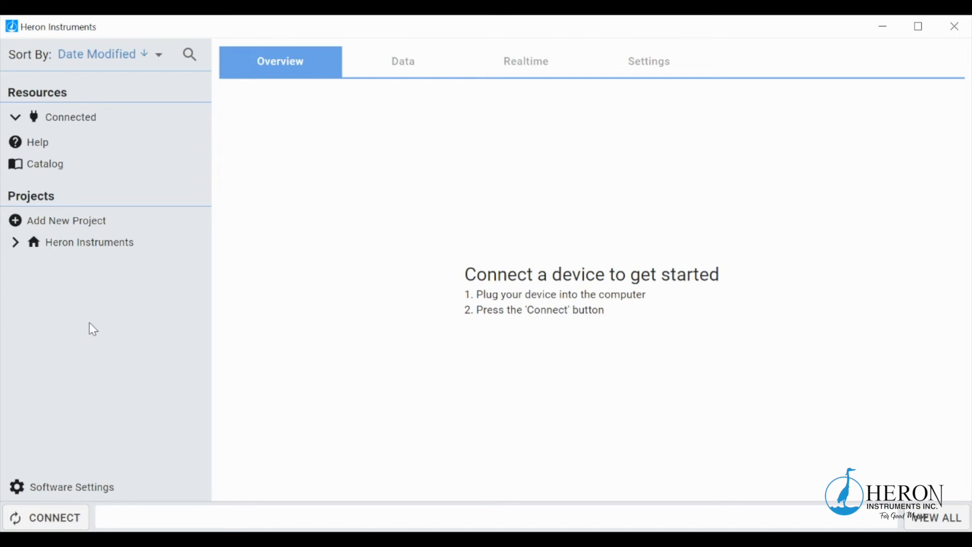
click(38, 519)
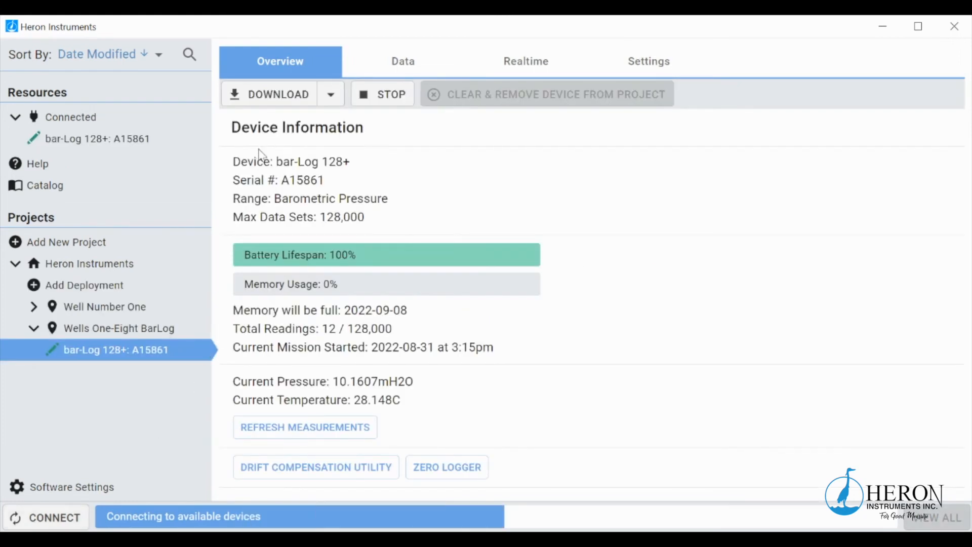
click(276, 95)
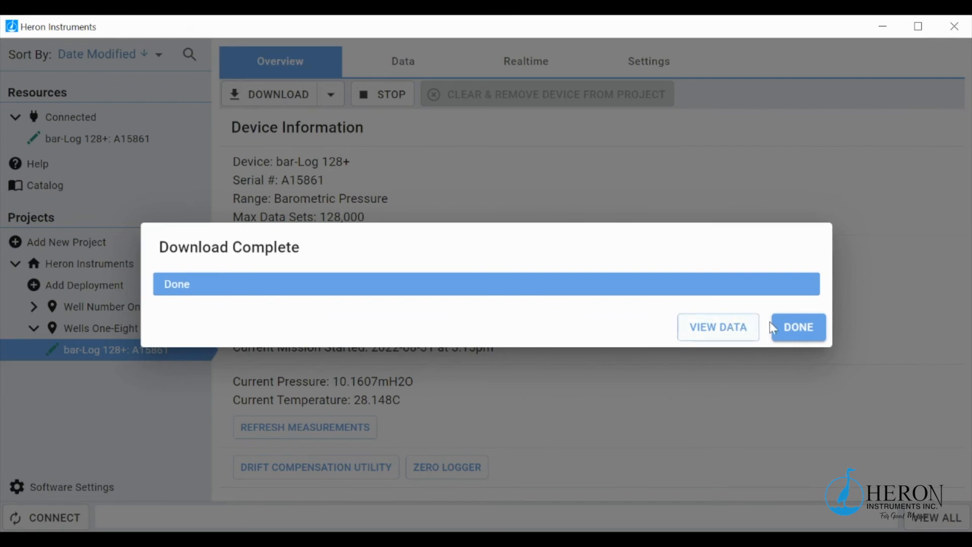
click(782, 327)
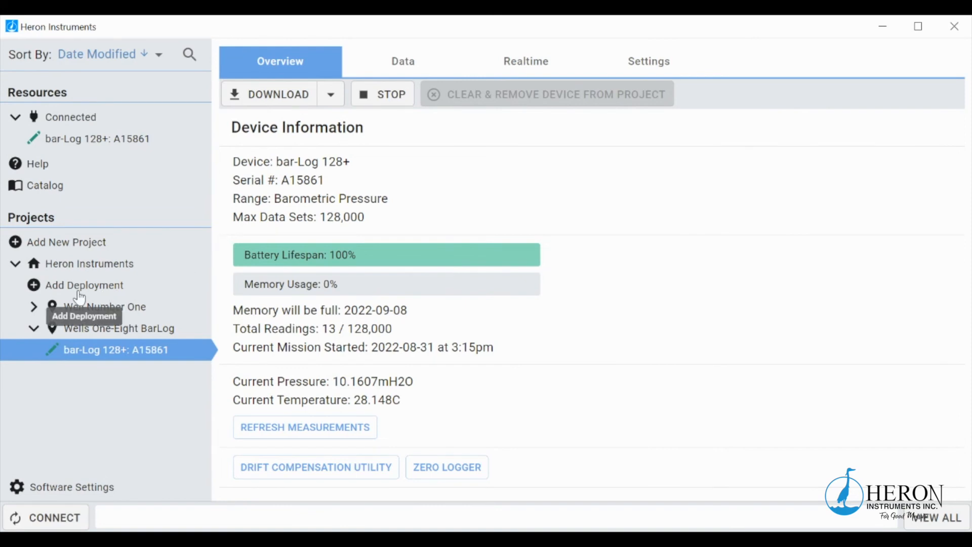
Open the logged data of the dipper-Log in the Well Number One deployment and choose bar-Log A15861 for it
click(32, 310)
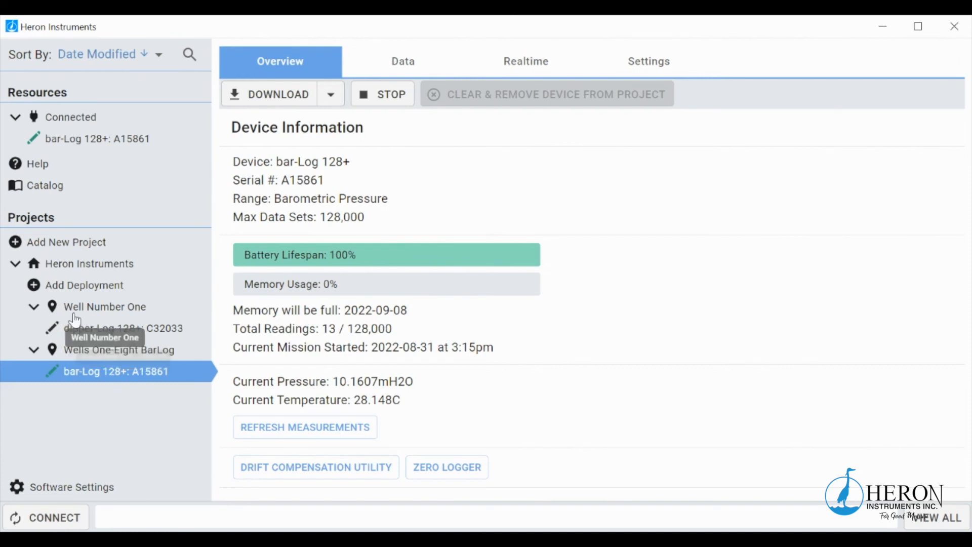
click(119, 330)
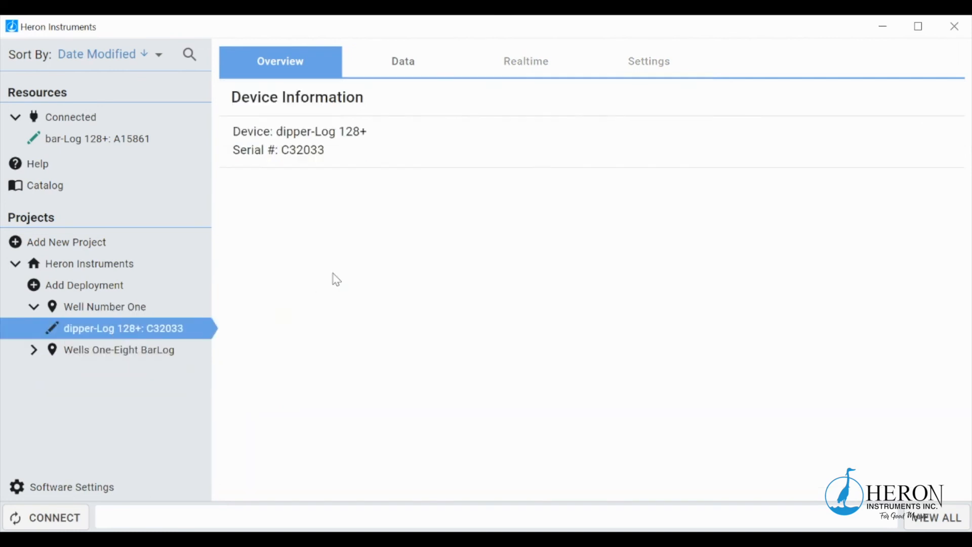
click(404, 63)
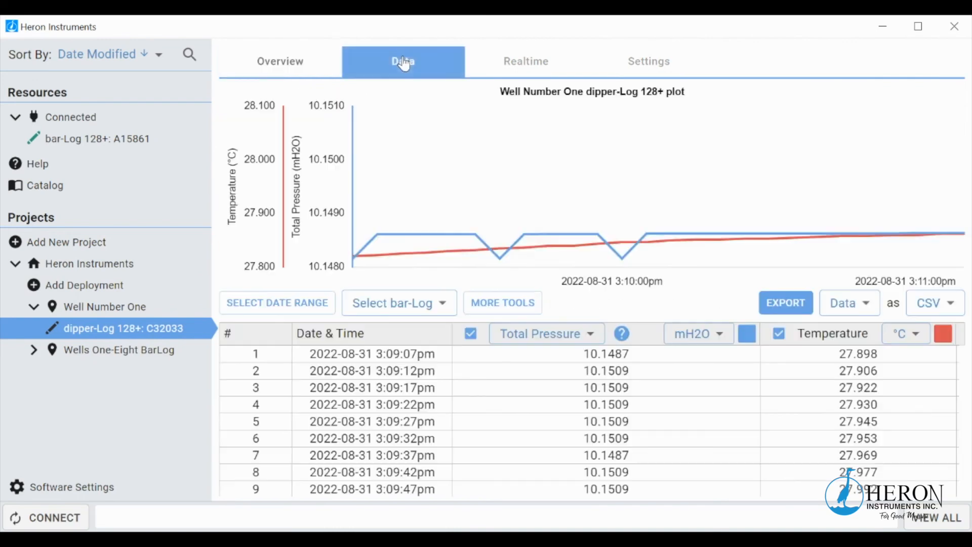
mouse_move(476, 255)
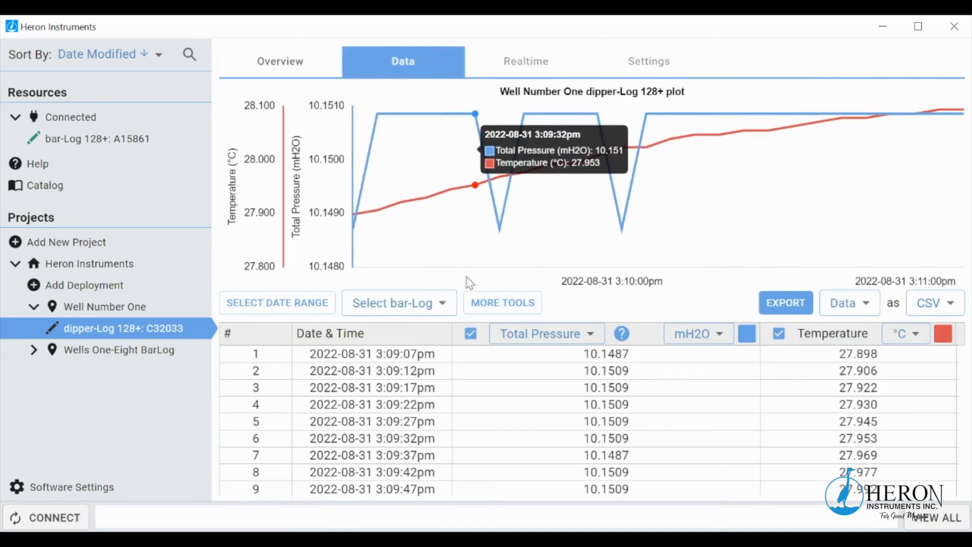
click(431, 309)
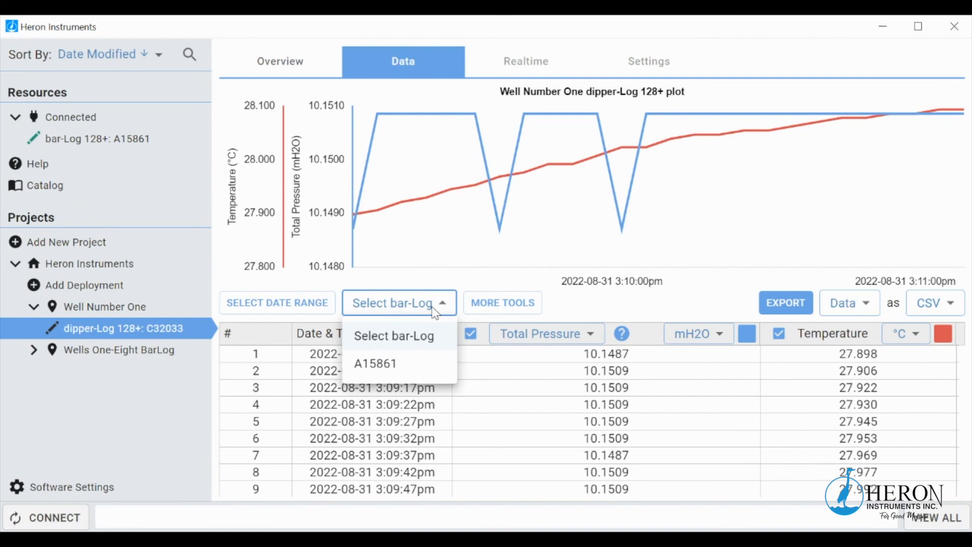
click(414, 374)
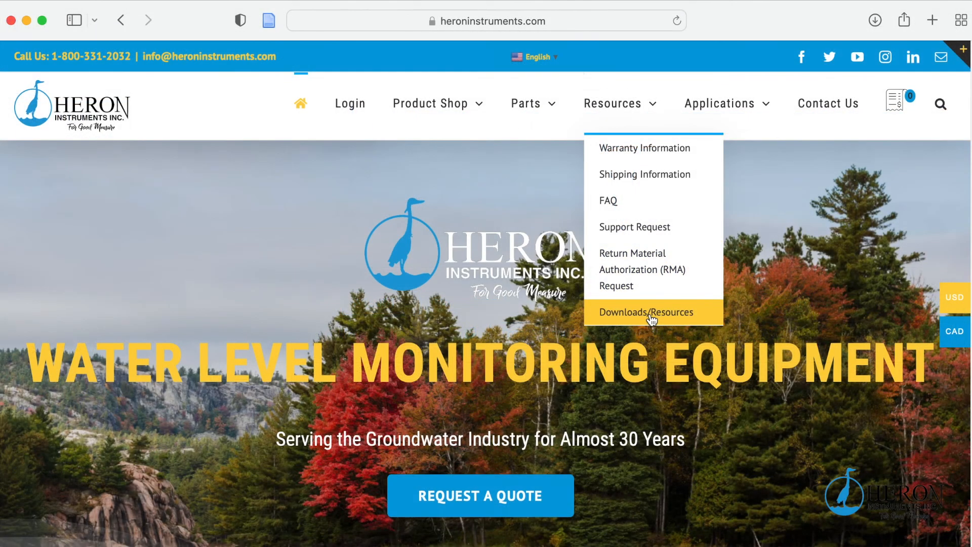
Switch to the Heron Instruments website in the browser and open its Downloads/Resources page
click(651, 316)
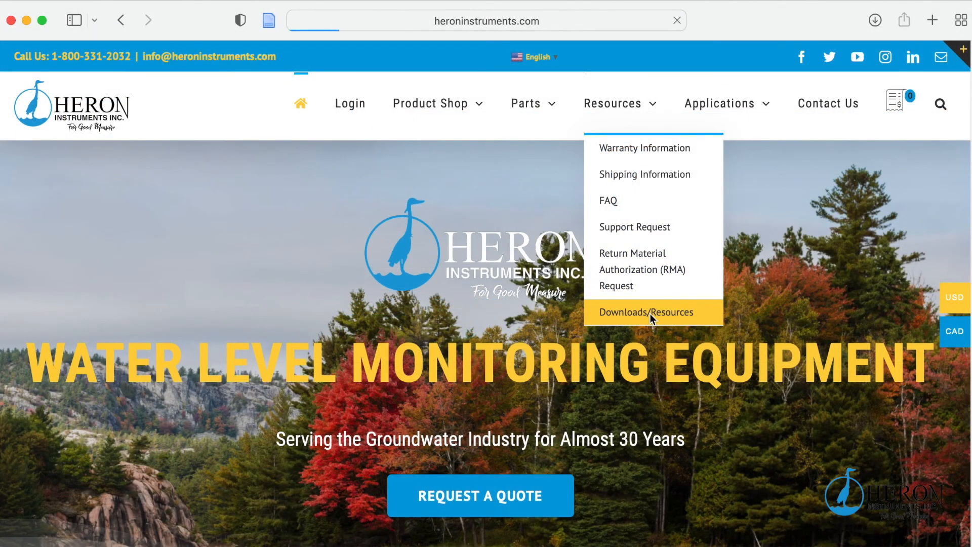